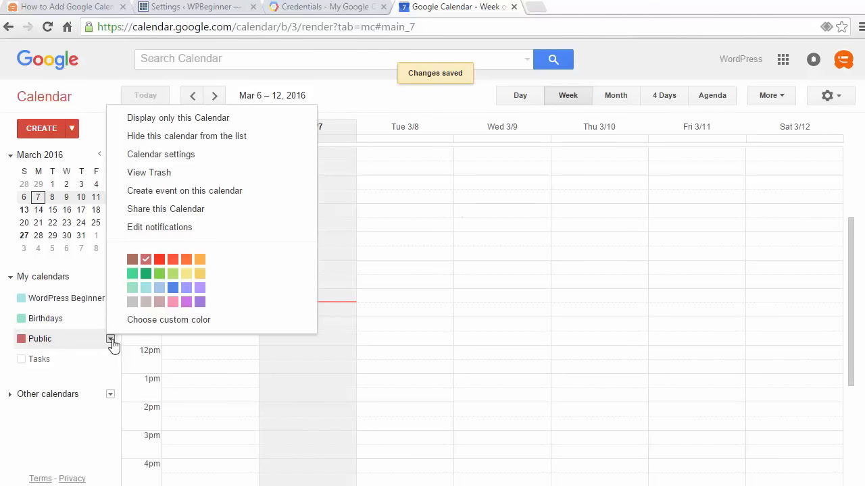
- Make the Public calendar public in its sharing settings, then save and confirm the change
left_click(174, 215)
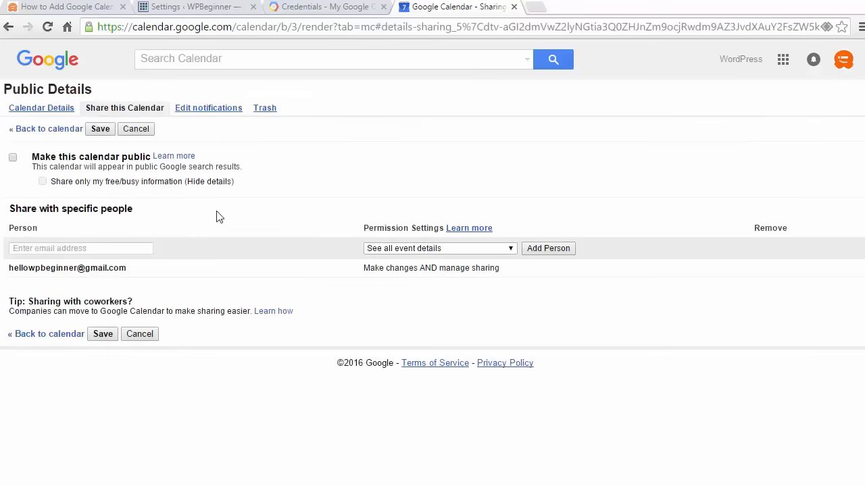
left_click(13, 160)
left_click(100, 129)
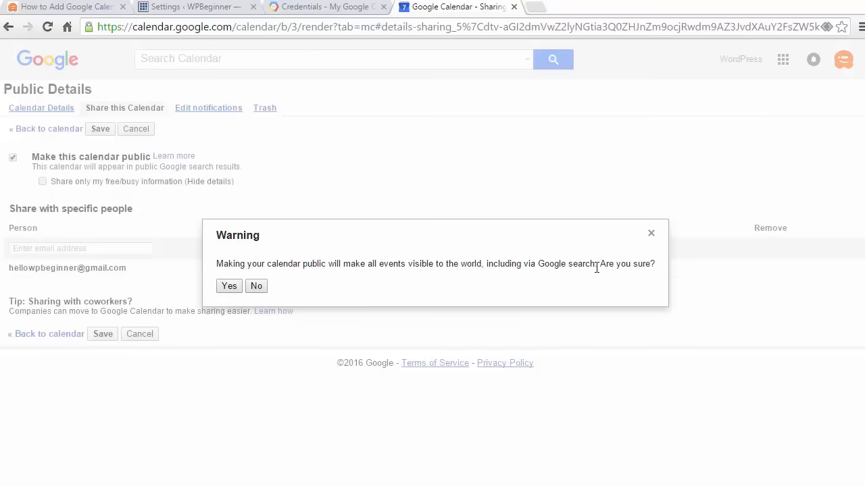
left_click(228, 287)
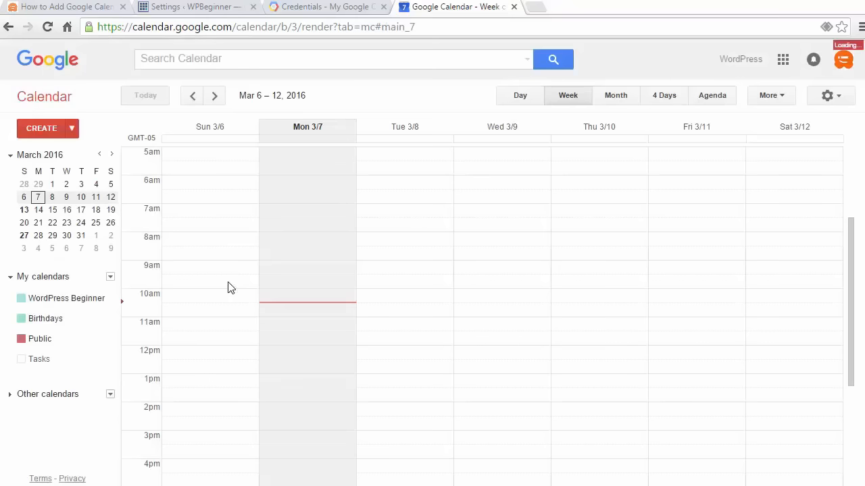
- Open the Public calendar's details and copy its Calendar ID from the calendar address section
mouse_move(60, 340)
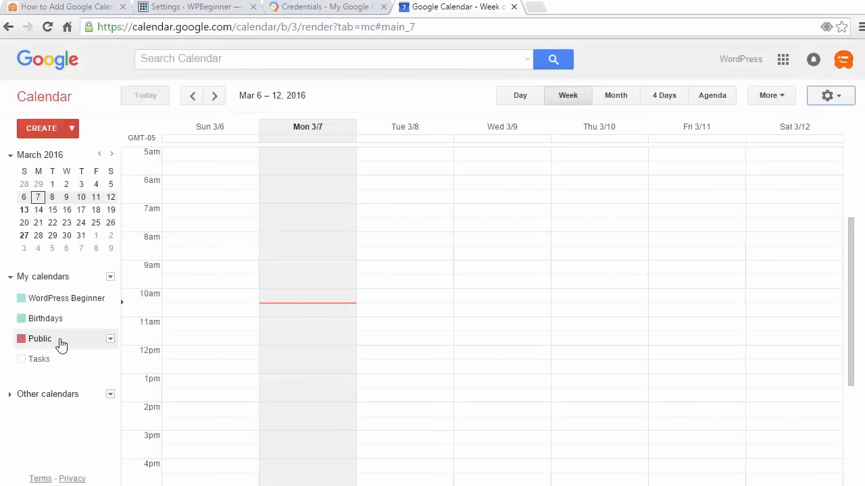
left_click(110, 341)
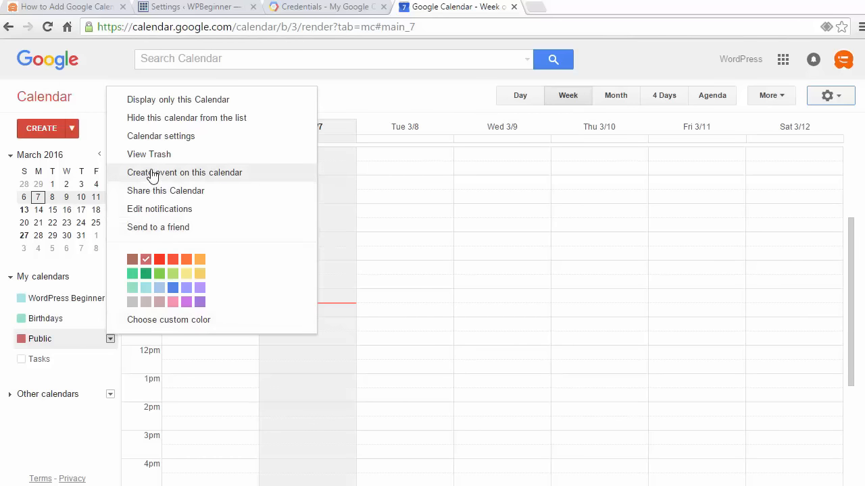
left_click(151, 137)
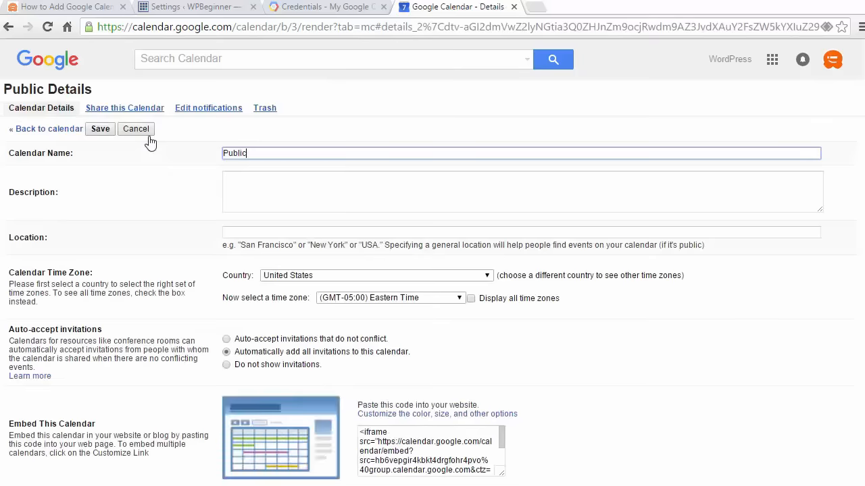
left_click(101, 109)
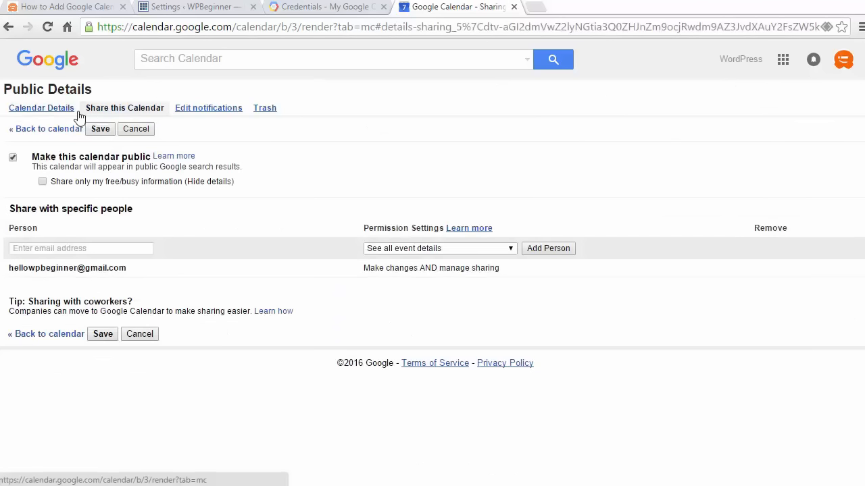
left_click(43, 110)
scroll(134, 223, "down", 1)
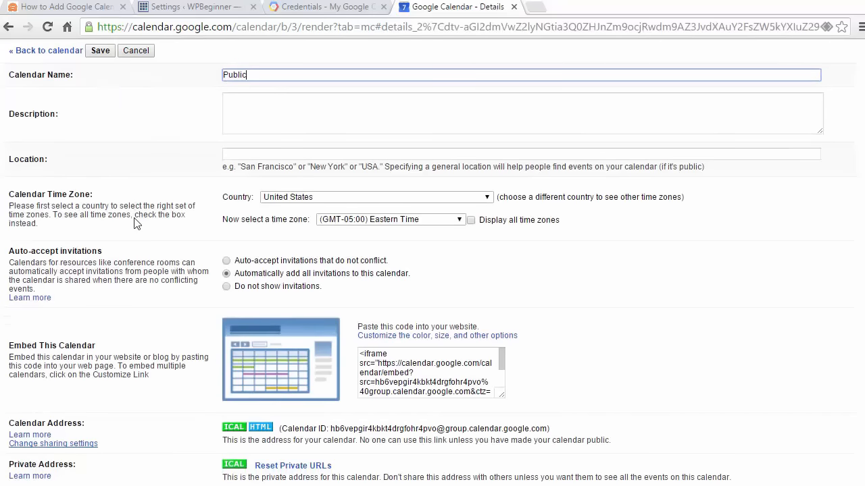
scroll(134, 224, "down", 2)
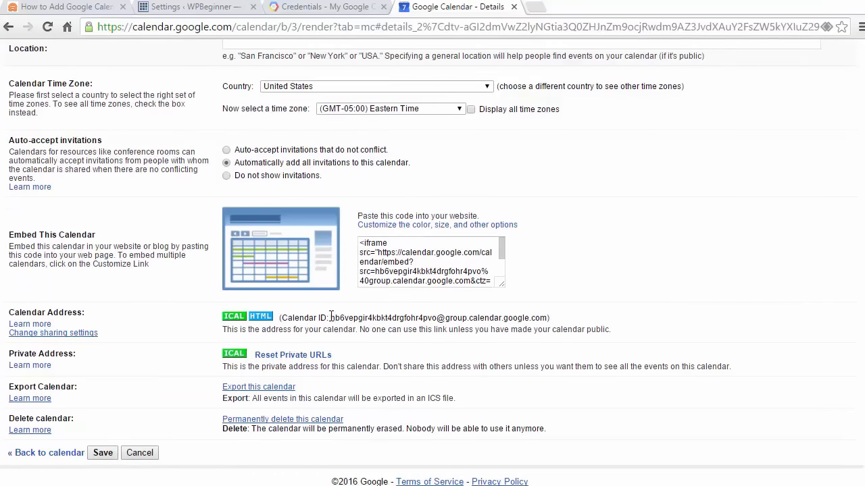
left_click_drag(331, 315, 548, 318)
key("ctrl+c")
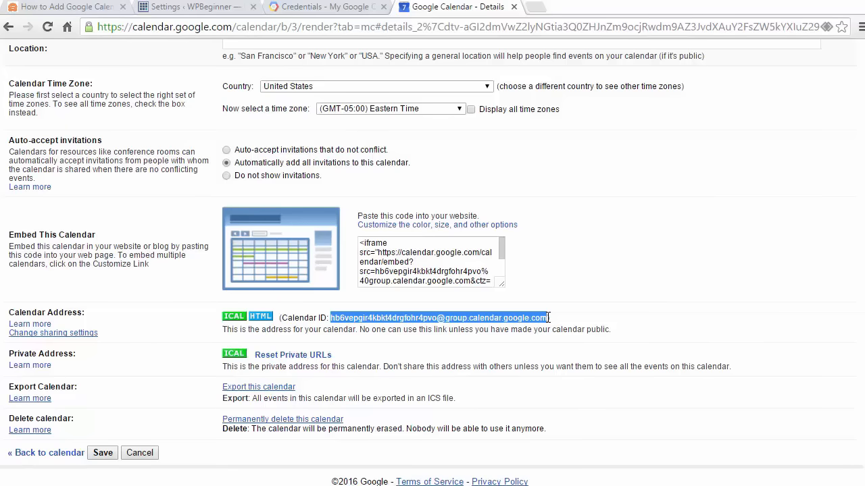
- Switch to the WordPress admin site and add a new calendar titled "Events"
left_click(169, 8)
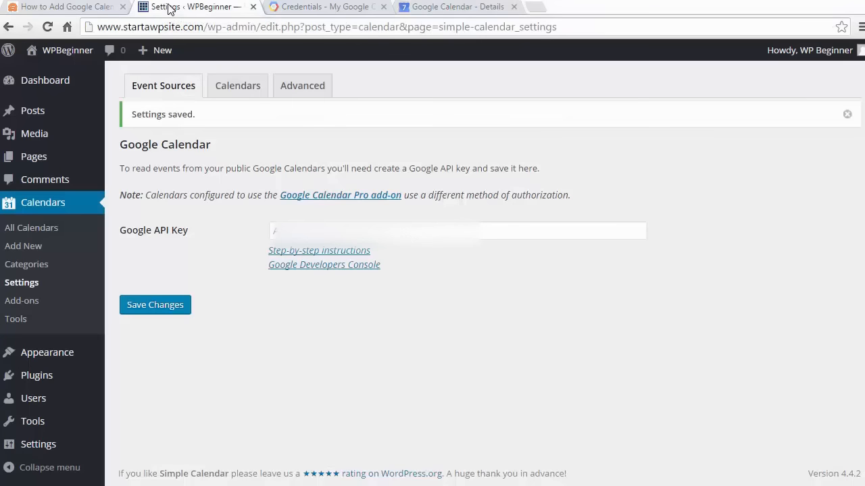
left_click(30, 247)
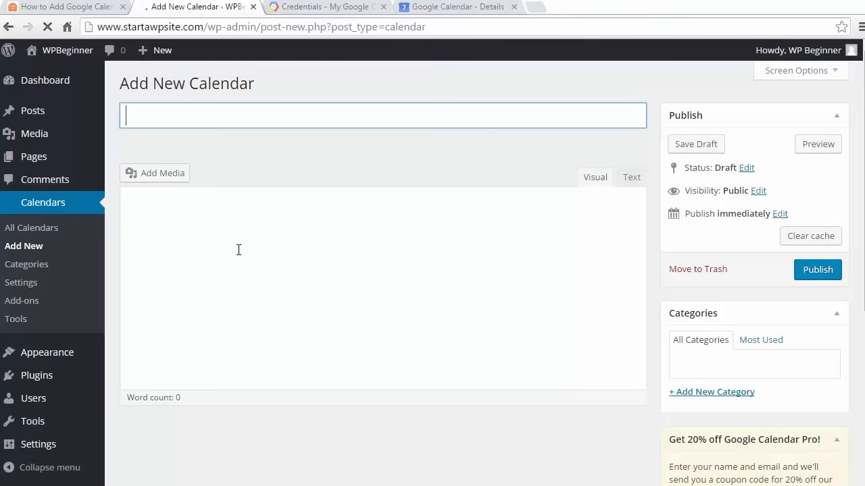
left_click(239, 118)
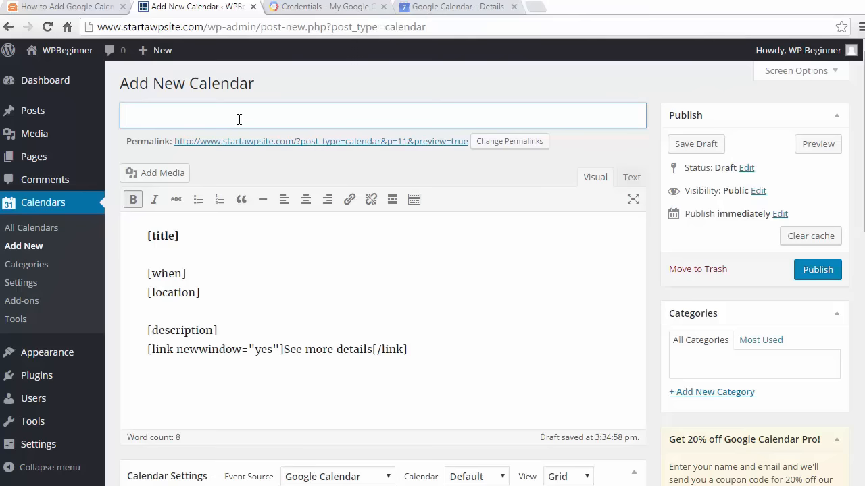
type("Events")
- Paste the copied Calendar ID into the Google Calendar settings of the new calendar
scroll(407, 287, "down", 4)
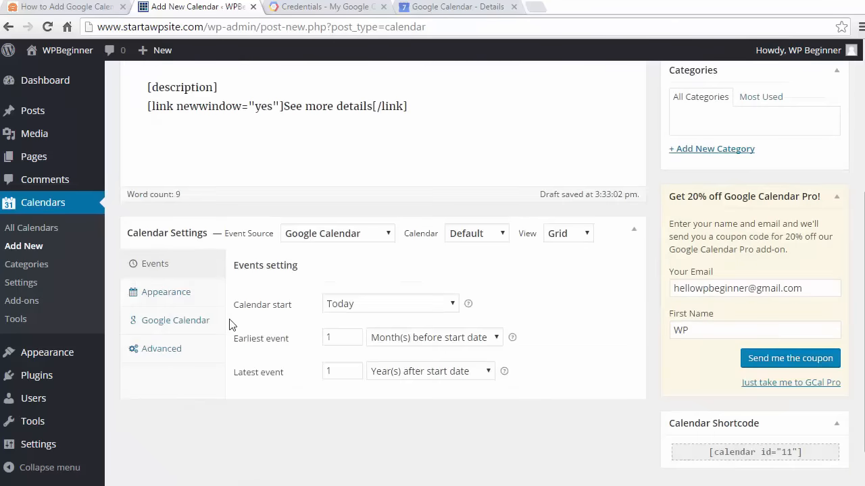
left_click(181, 331)
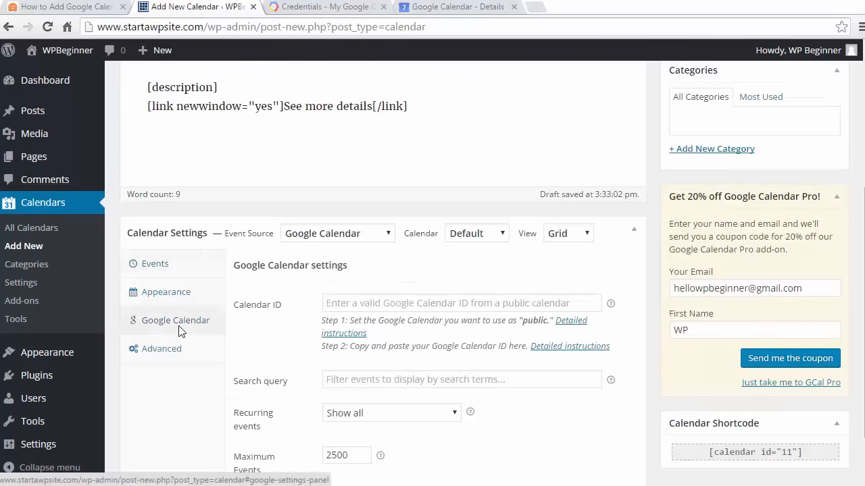
left_click(343, 302)
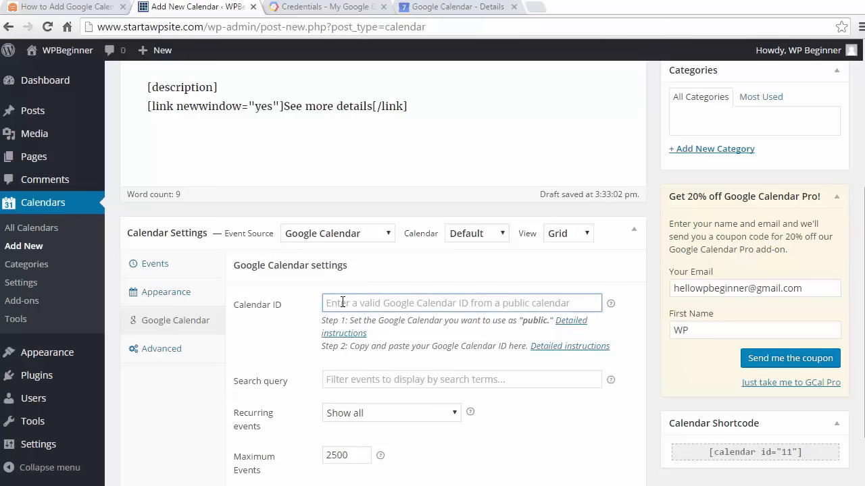
key("ctrl+v")
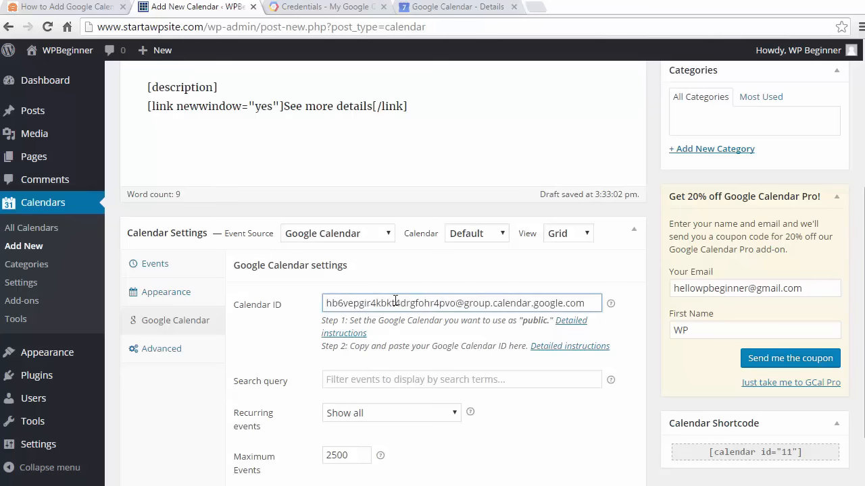
scroll(610, 325, "down", 1)
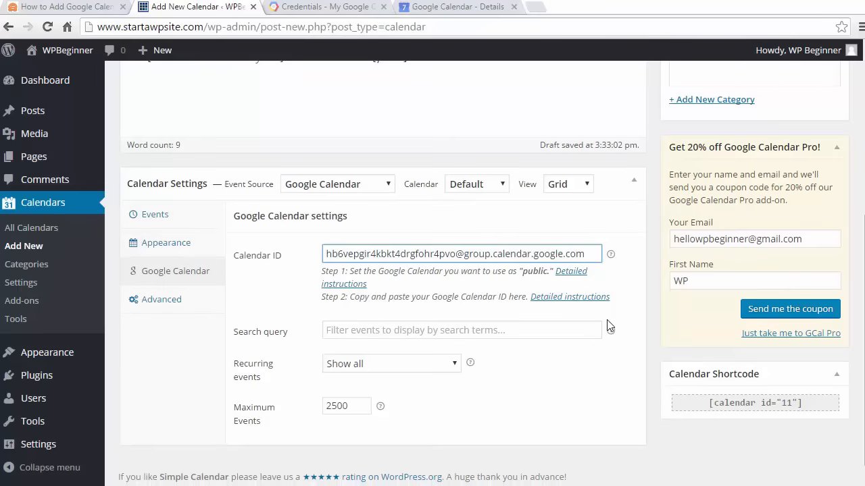
scroll(610, 326, "down", 1)
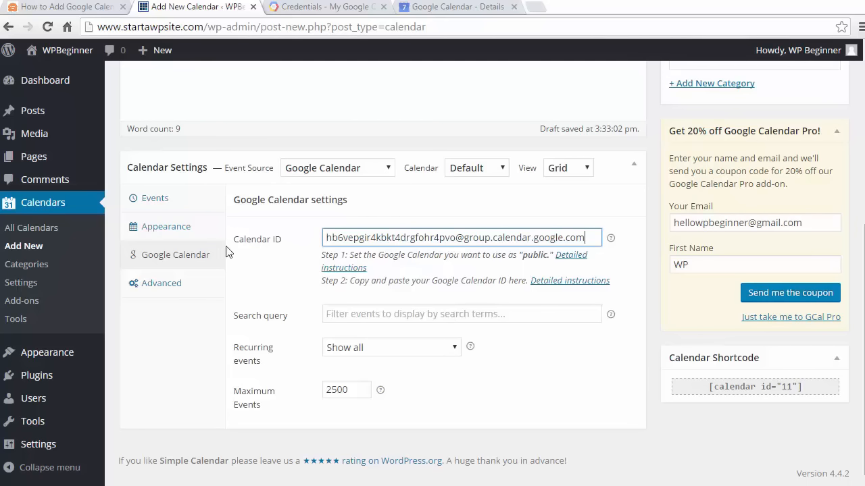
- Review the calendar's appearance settings, including event bubbles, theme, day colors and miscellaneous options
left_click(168, 228)
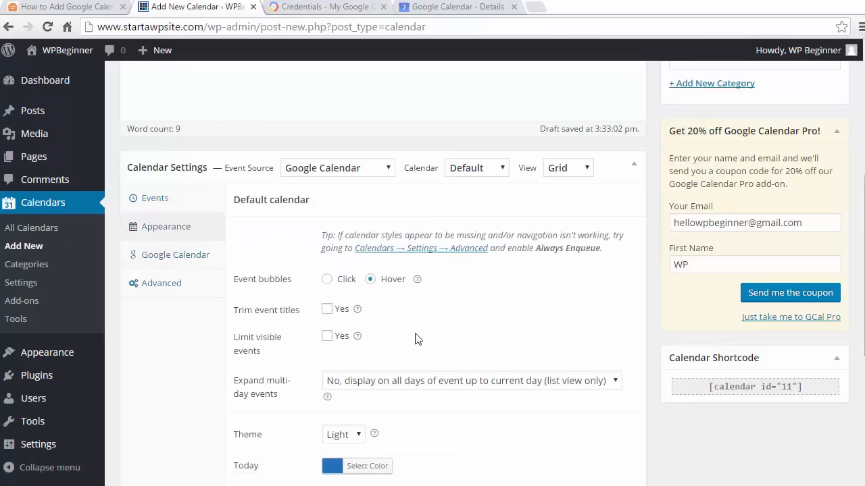
scroll(496, 321, "down", 1)
scroll(496, 320, "down", 5)
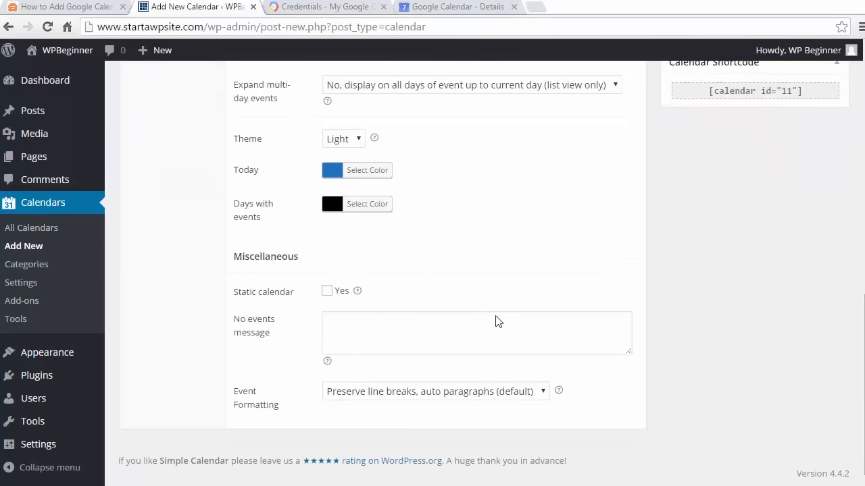
scroll(496, 319, "up", 6)
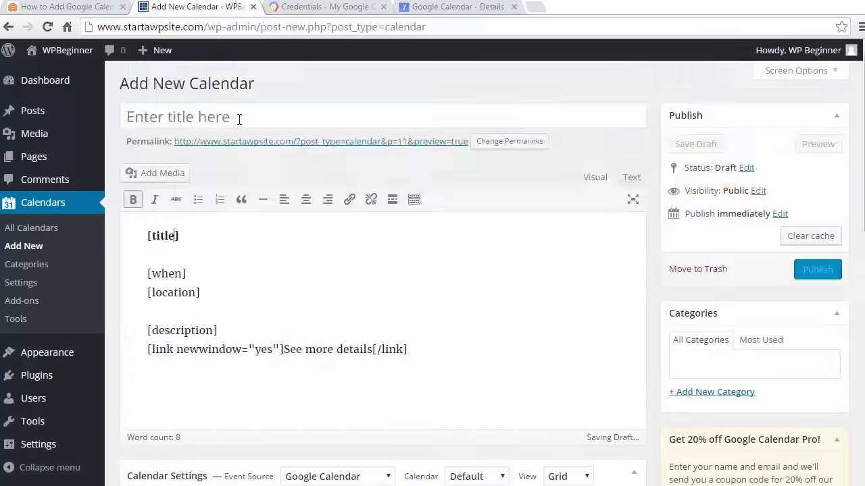
scroll(409, 289, "down", 6)
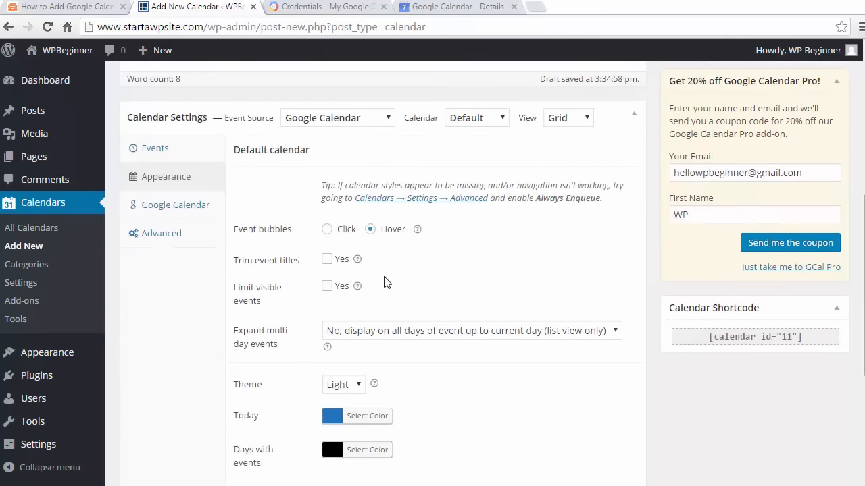
scroll(484, 294, "up", 7)
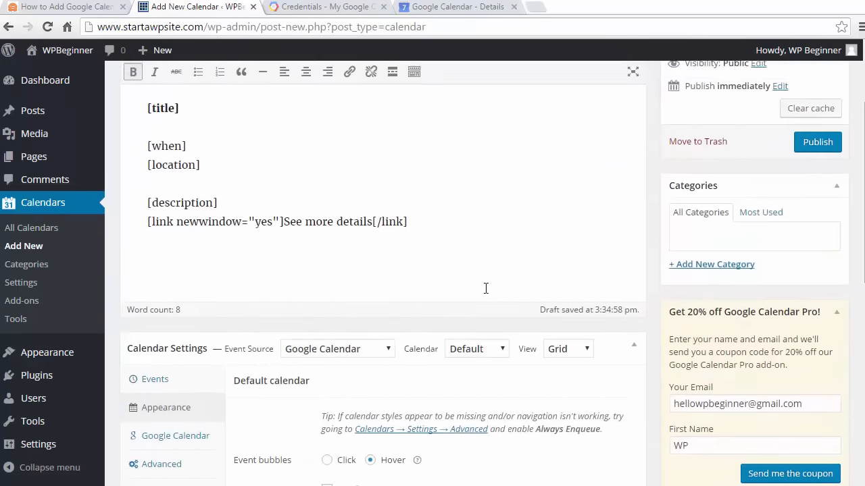
scroll(485, 289, "down", 9)
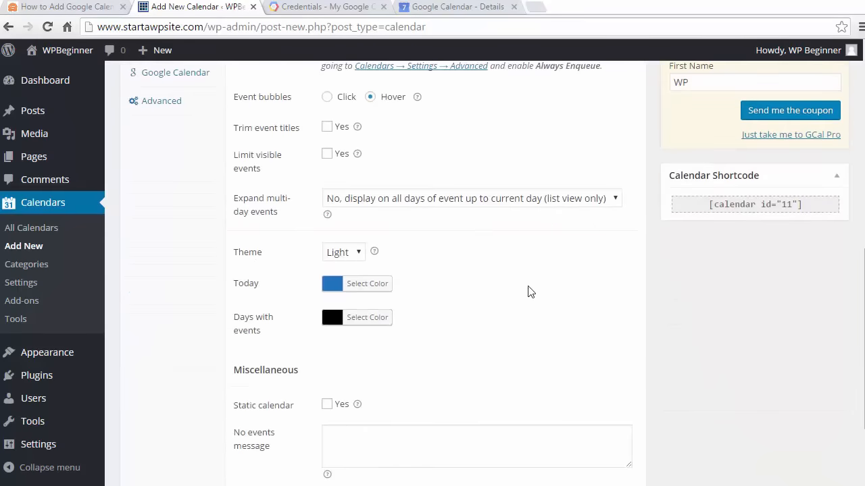
scroll(718, 267, "up", 9)
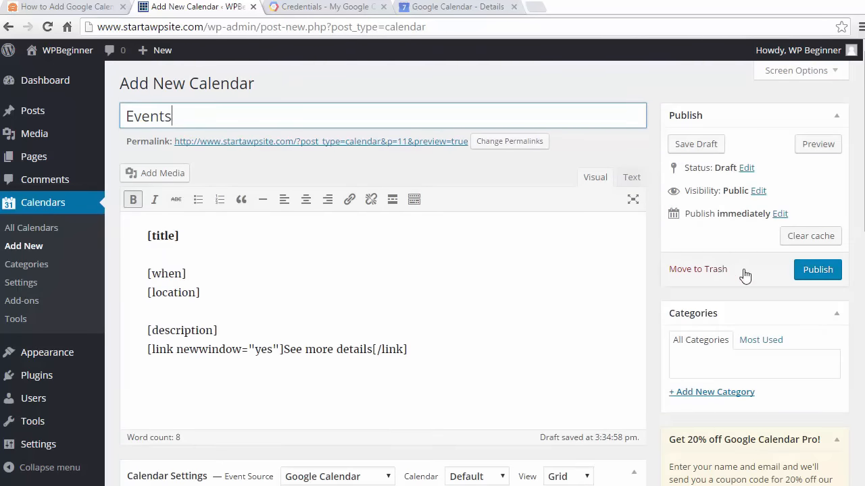
- Publish the Events calendar and copy its shortcode [calendar id="11"]
left_click(816, 268)
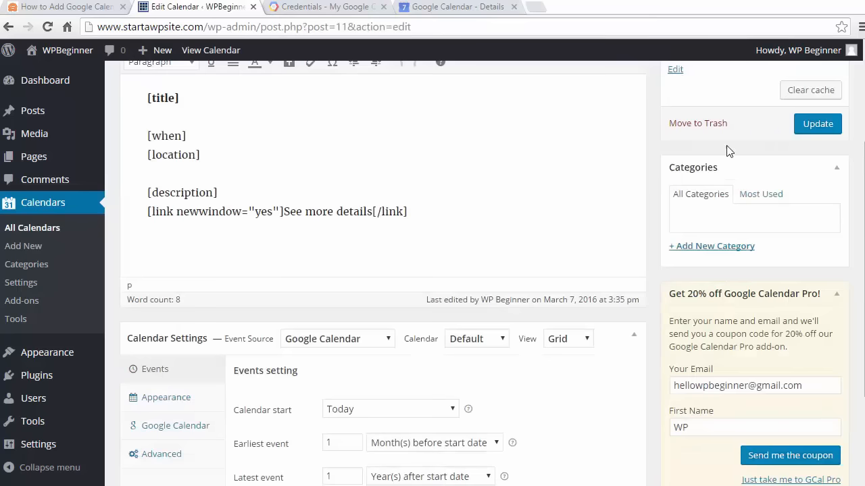
scroll(728, 149, "down", 2)
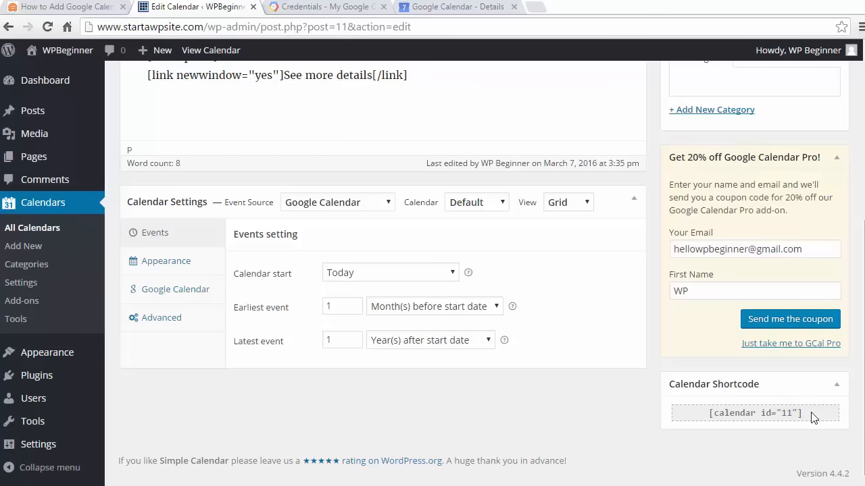
left_click_drag(804, 413, 703, 415)
key("ctrl+c")
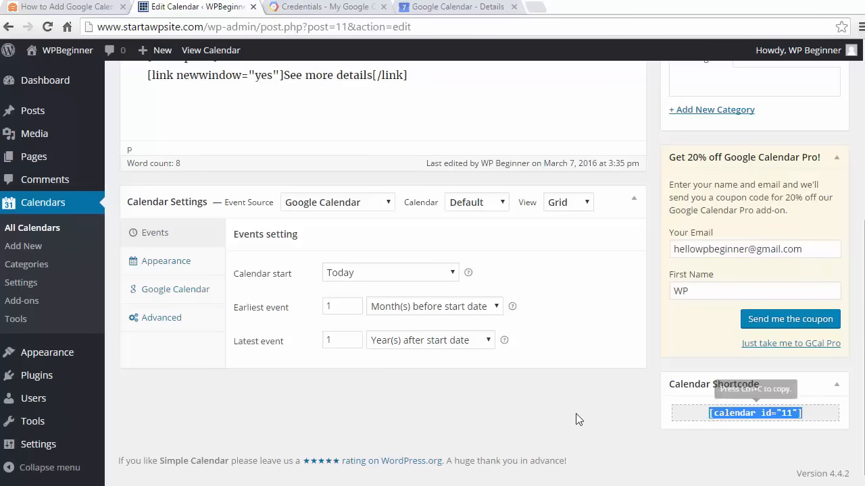
- Add a new WordPress page titled "Events"
scroll(577, 413, "up", 5)
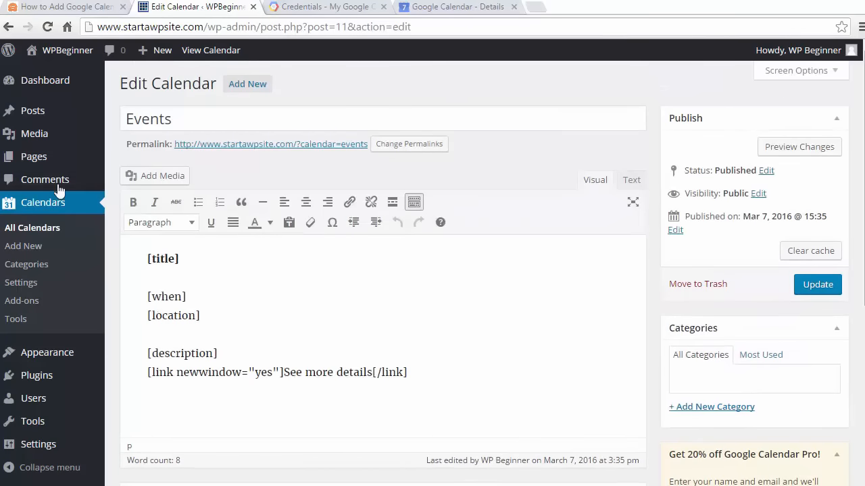
mouse_move(33, 165)
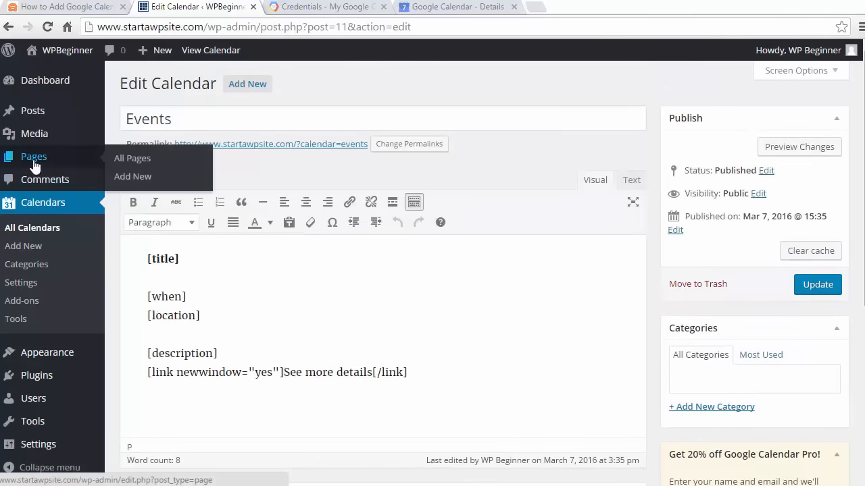
left_click(131, 178)
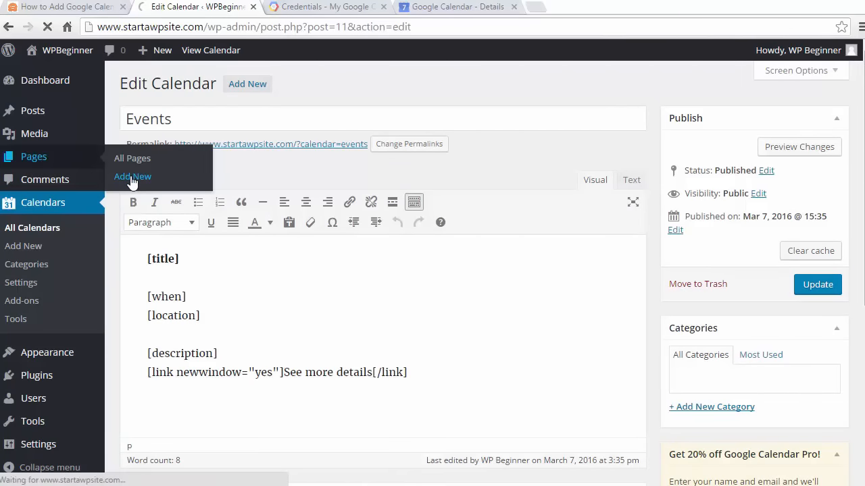
left_click(190, 117)
type("Events")
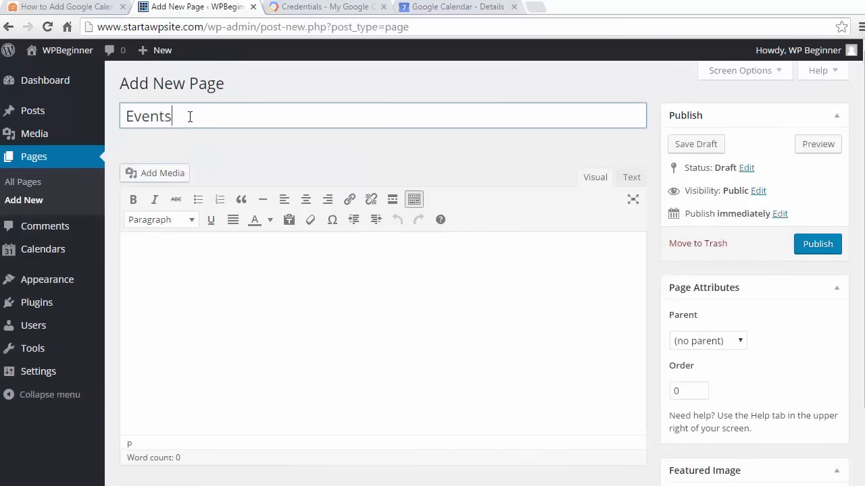
- Paste the shortcode [calendar id="11"] into the page body and publish the page
left_click(243, 281)
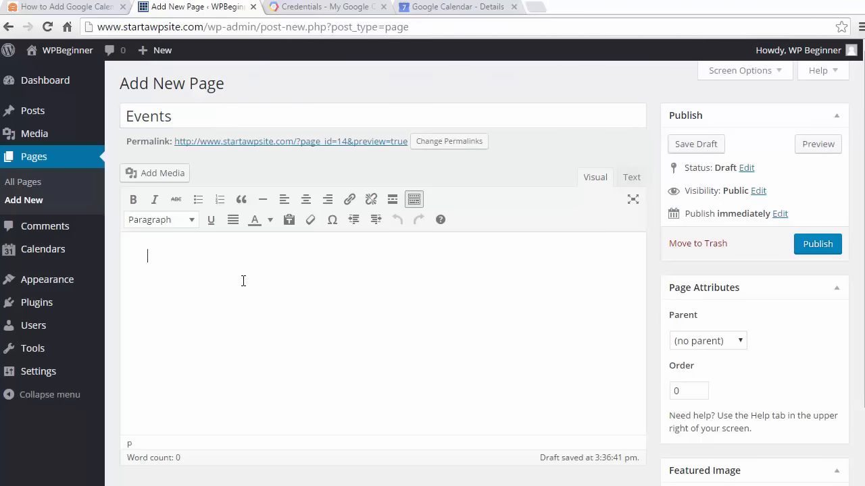
key("ctrl+v")
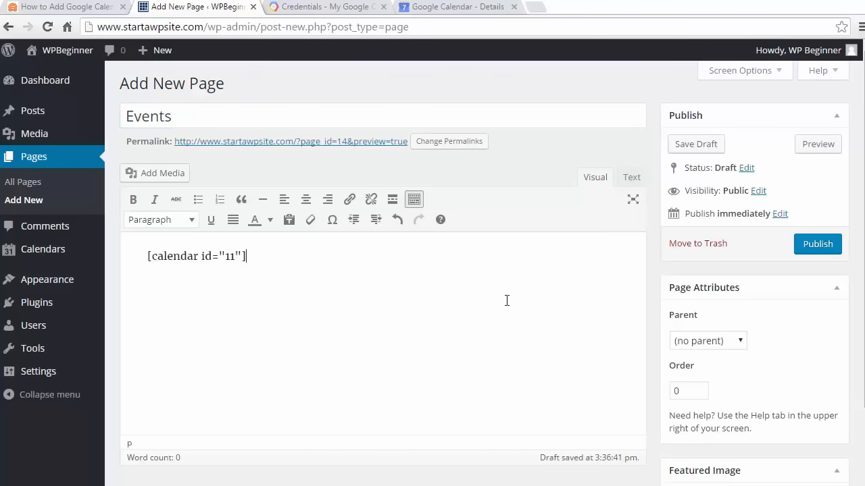
scroll(506, 300, "down", 2)
scroll(506, 300, "up", 2)
left_click(811, 246)
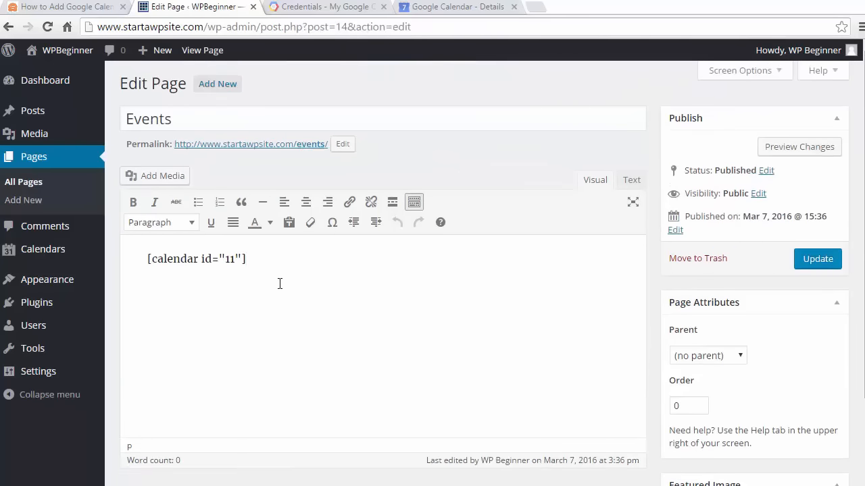
- Open the published Events page from its permalink and look over the embedded monthly calendar
scroll(280, 283, "down", 1)
scroll(280, 283, "up", 1)
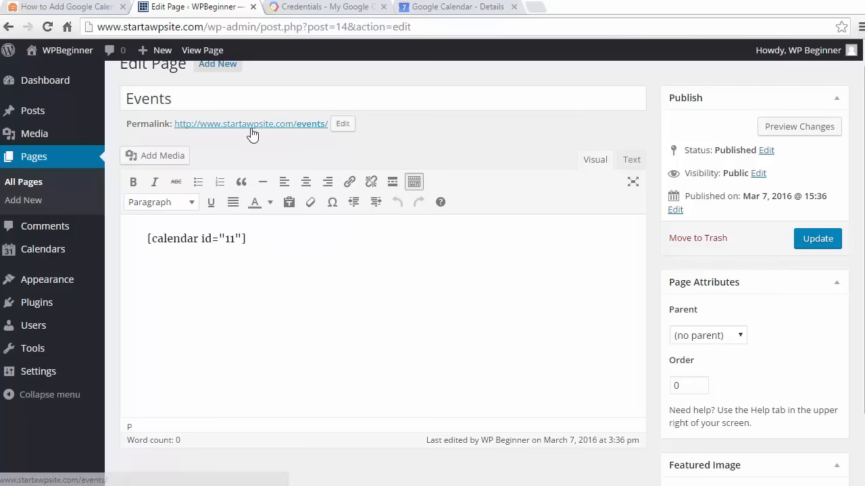
left_click(251, 125)
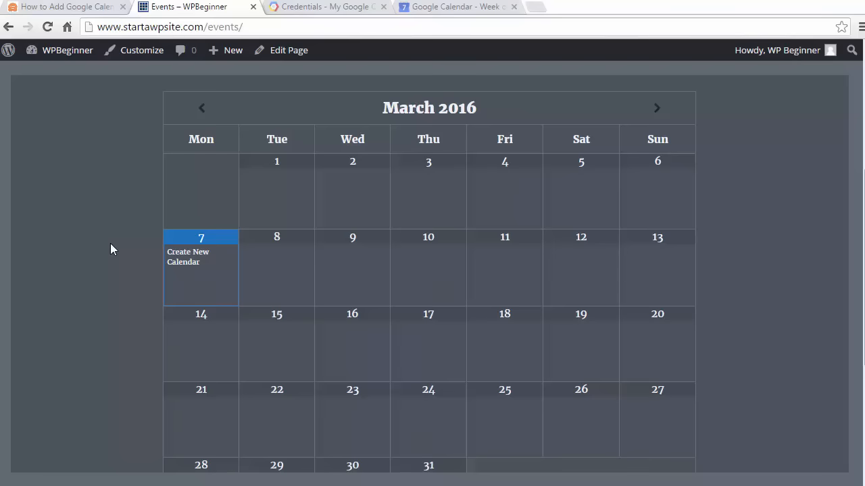
scroll(110, 245, "down", 2)
scroll(110, 249, "down", 3)
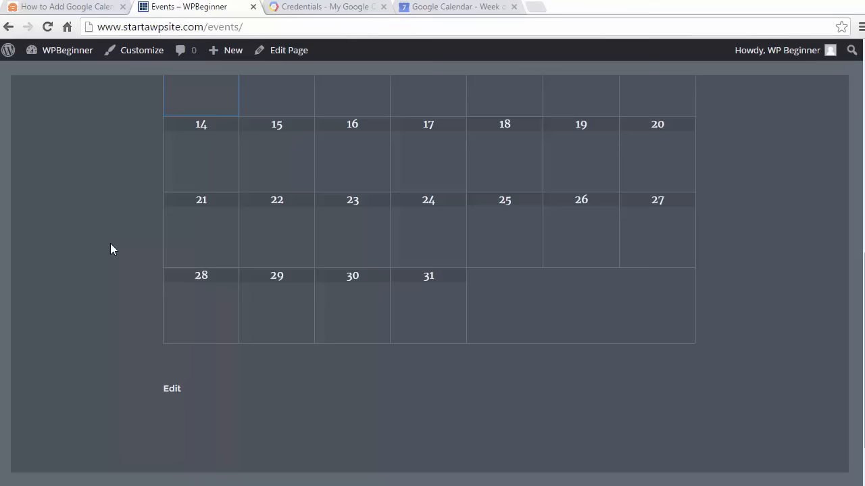
scroll(110, 245, "up", 7)
- Return to the site's dashboard, open the widget management page and add the Simple Calendar widget to the Sidebar area
mouse_move(59, 50)
left_click(49, 73)
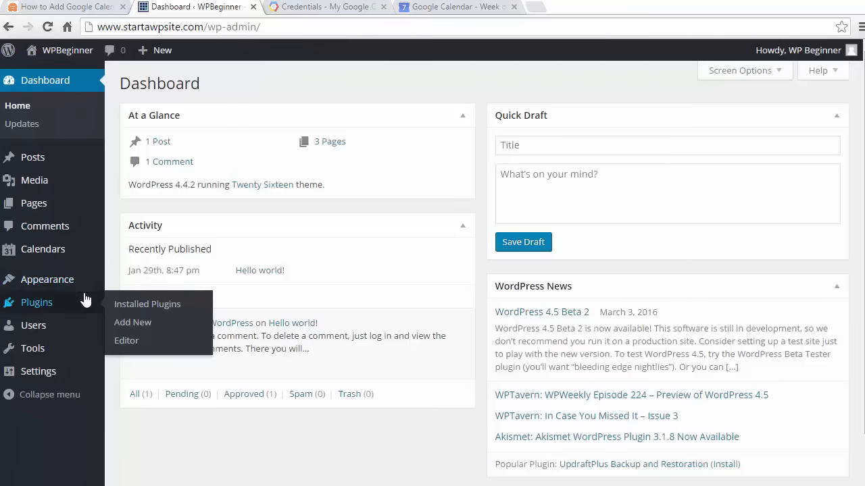
mouse_move(54, 279)
left_click(133, 324)
scroll(198, 423, "down", 2)
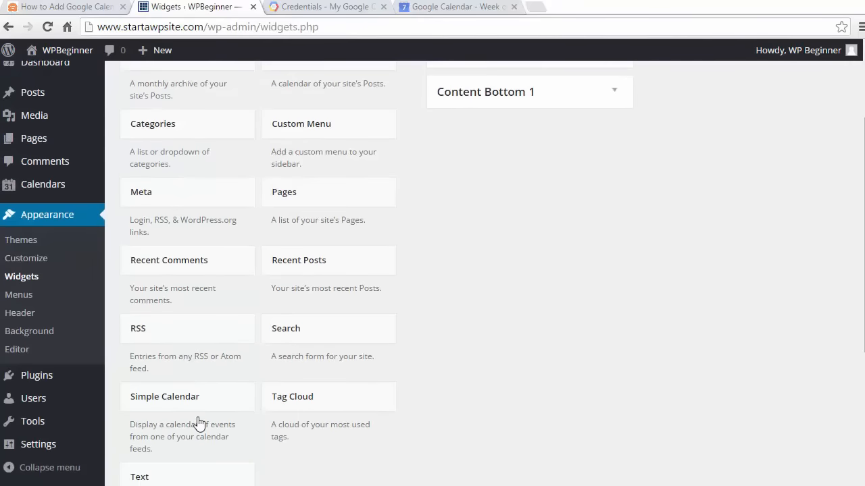
left_click_drag(175, 396, 489, 174)
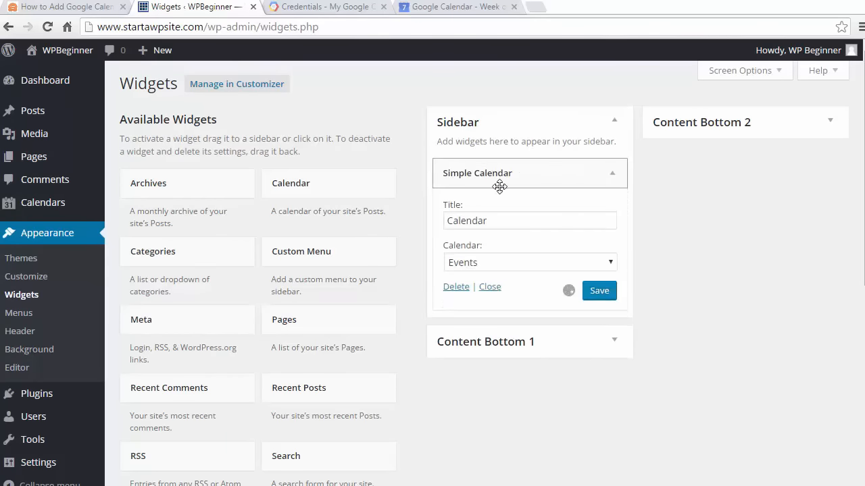
- Choose the Events calendar for the Simple Calendar sidebar widget and save the widget
left_click(502, 263)
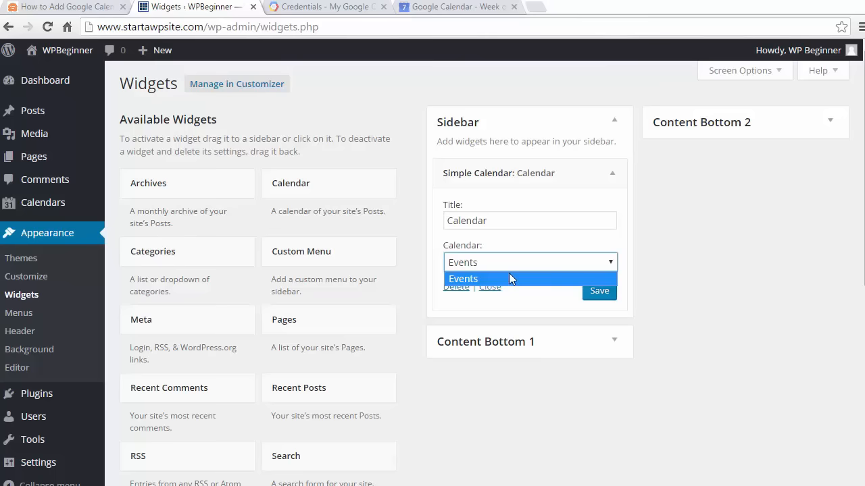
left_click(506, 274)
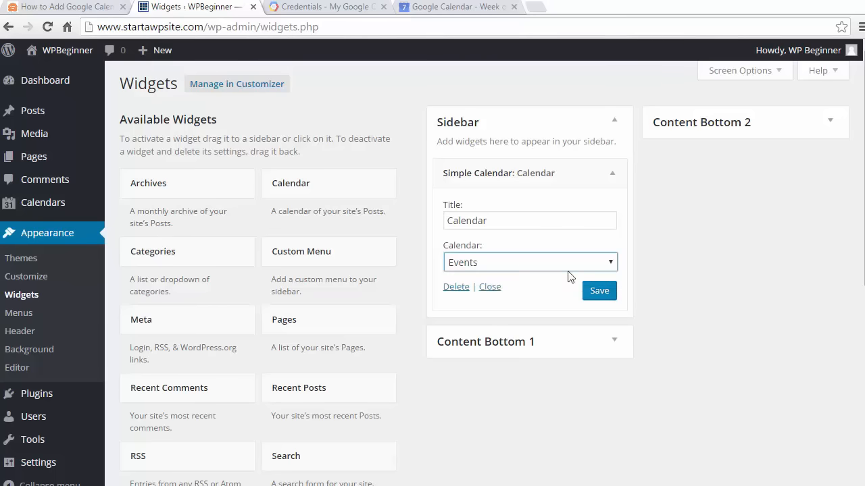
left_click(589, 292)
- Open the site's front page in a new tab and inspect the March 7 event in the sidebar calendar
mouse_move(68, 51)
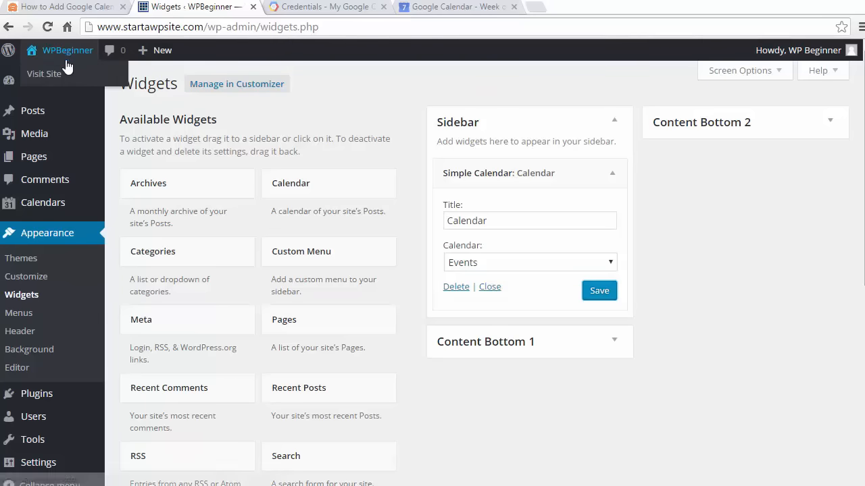
right_click(67, 80)
left_click(84, 84)
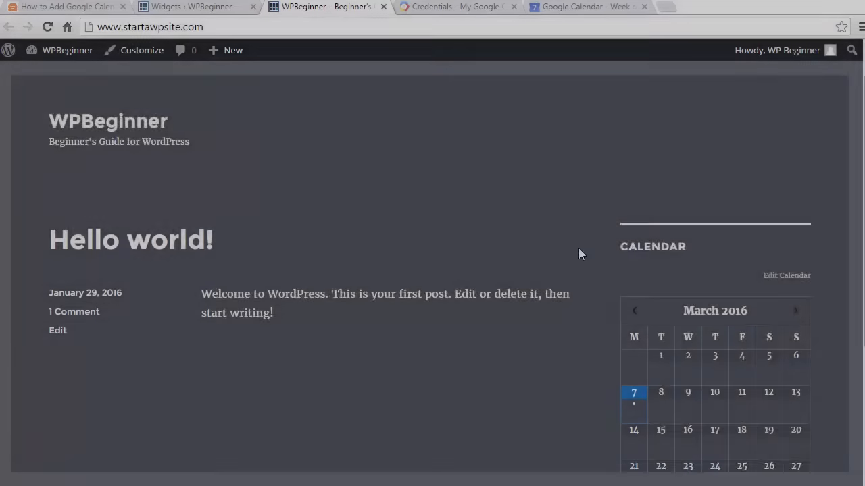
scroll(578, 254, "down", 2)
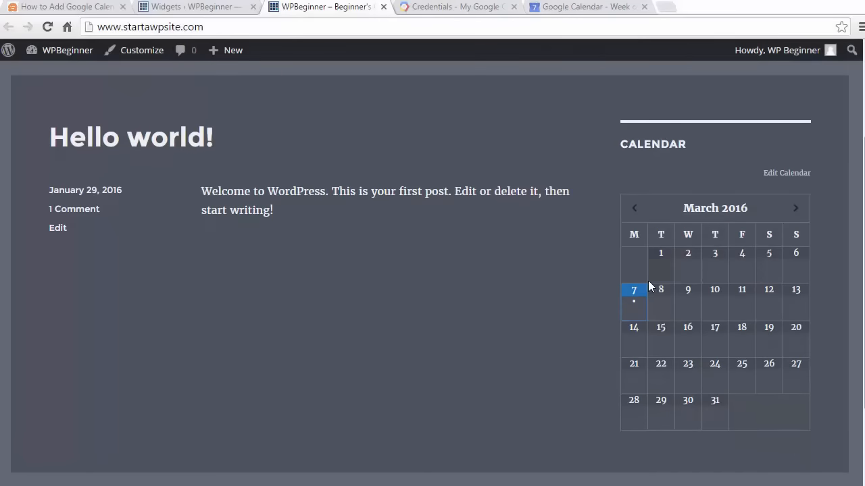
mouse_move(633, 306)
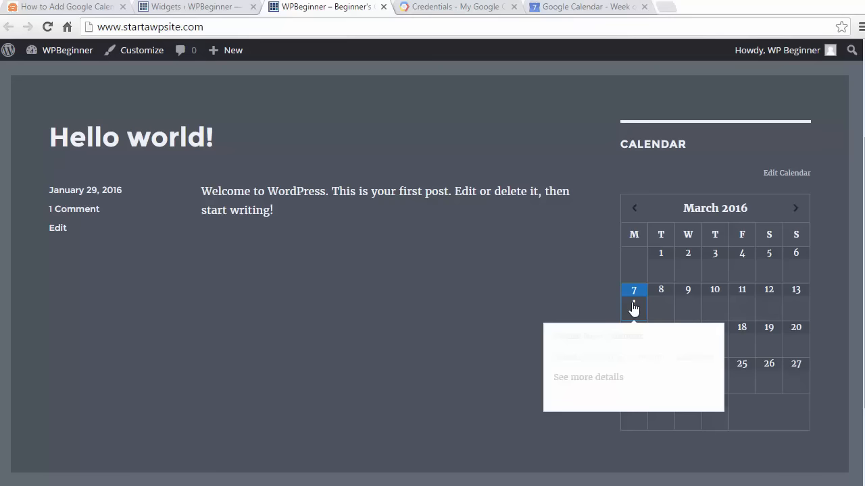